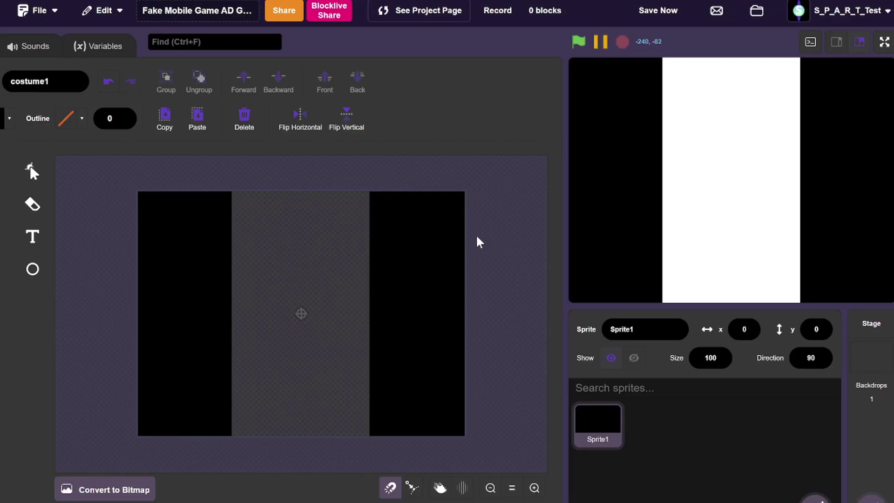
Step: Save the project and return to the sprite's scripts
key(ctrl+s)
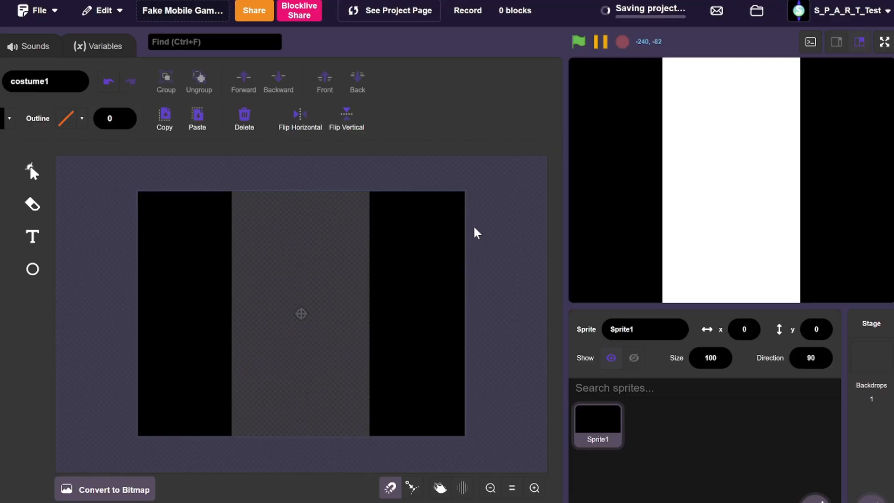
click(4, 46)
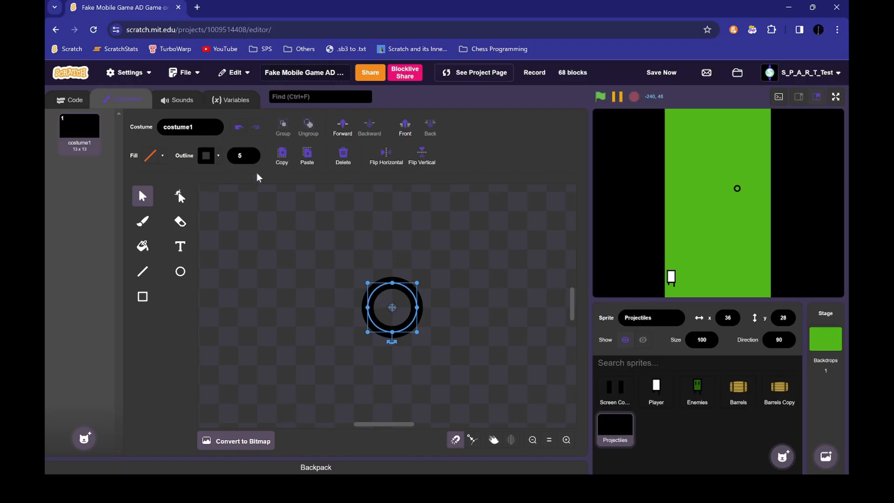
Step: Fill the projectile circle costume with yellow
click(152, 155)
click(132, 220)
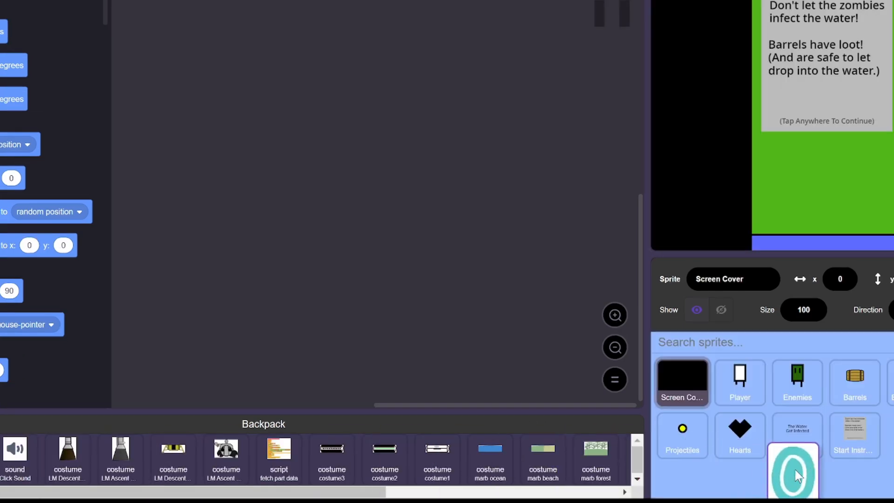
Step: Playtest the score and hearts, then stop and inspect the Barrels scripts
click(793, 465)
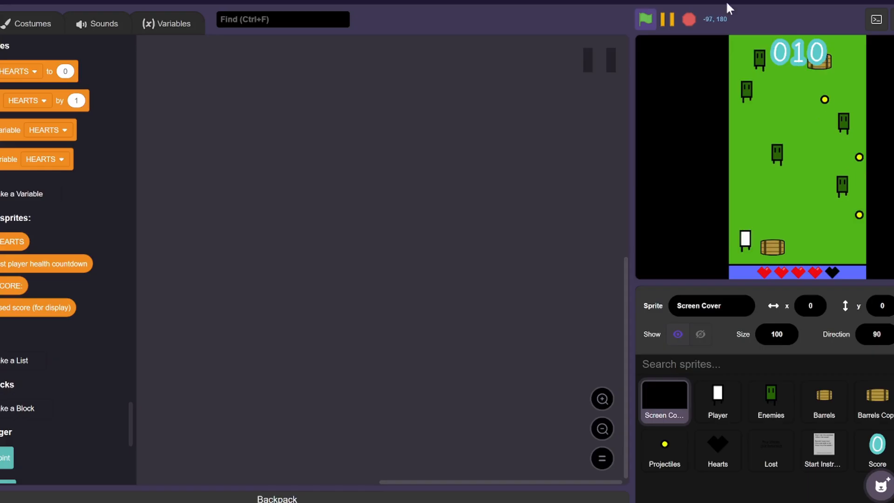
click(689, 18)
click(817, 416)
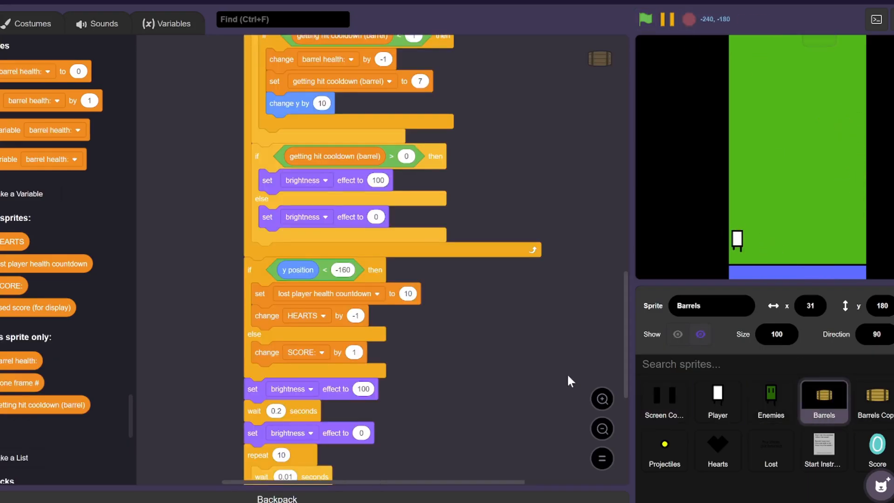
scroll(475, 320, down, 3)
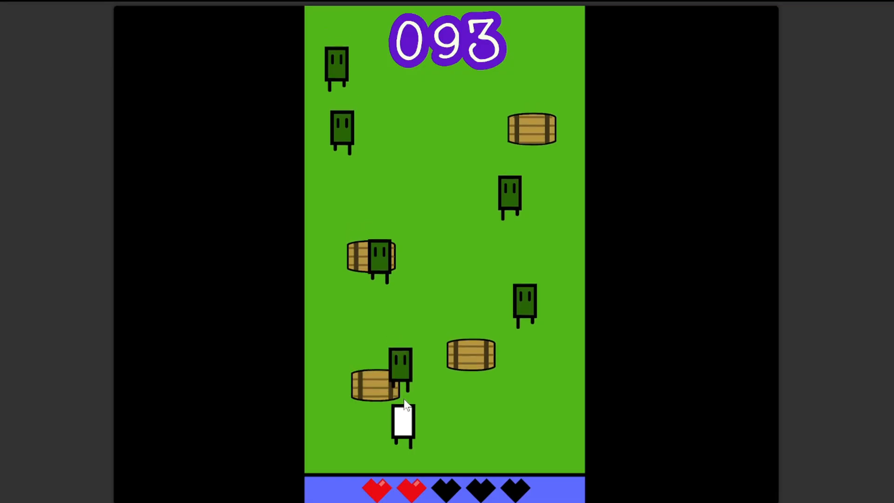
click(517, 380)
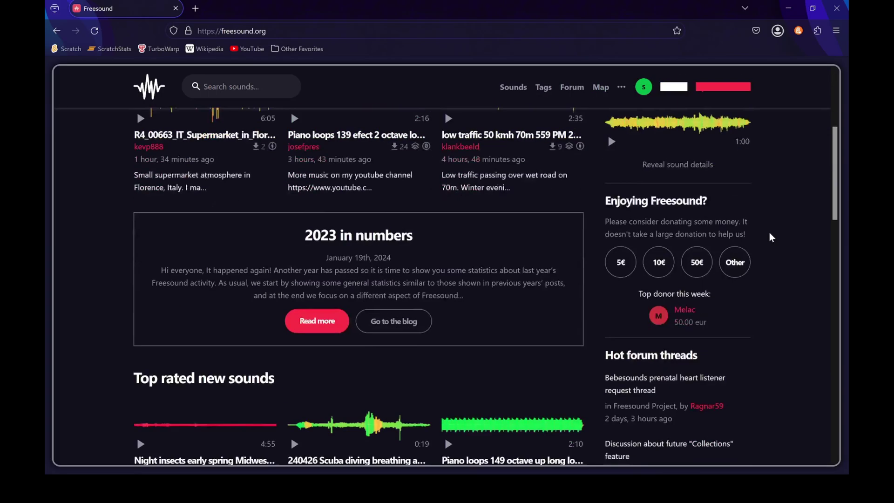
scroll(769, 233, down, 5)
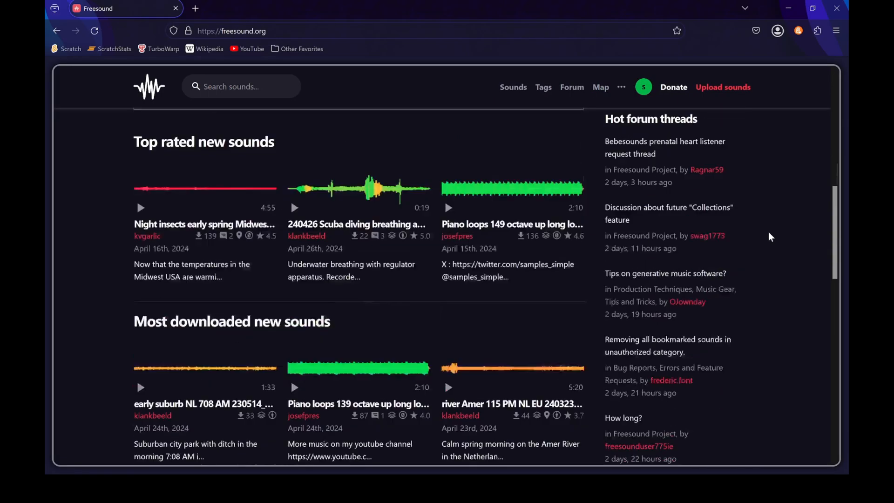
scroll(769, 233, down, 3)
scroll(769, 233, down, 3)
scroll(769, 231, down, 3)
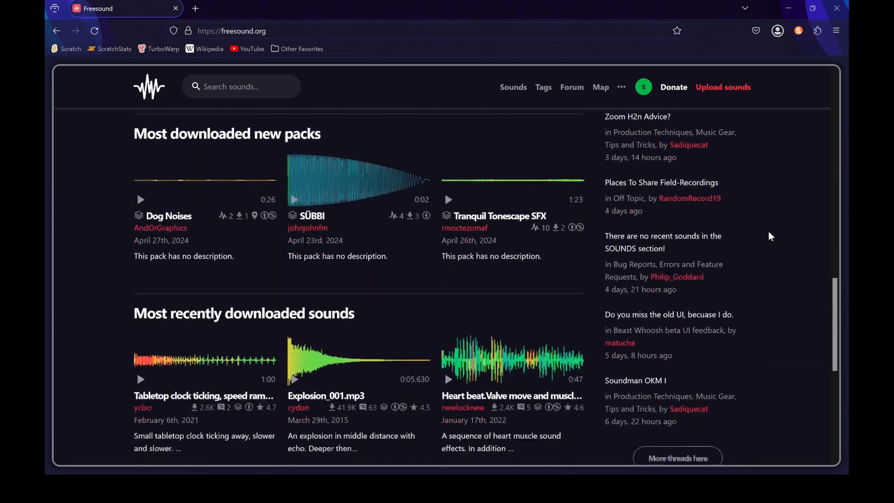
scroll(768, 231, down, 3)
scroll(769, 231, down, 3)
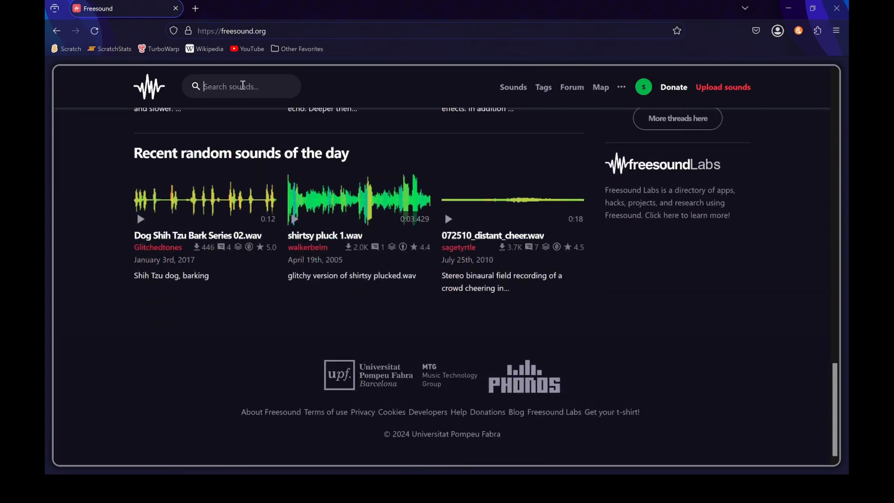